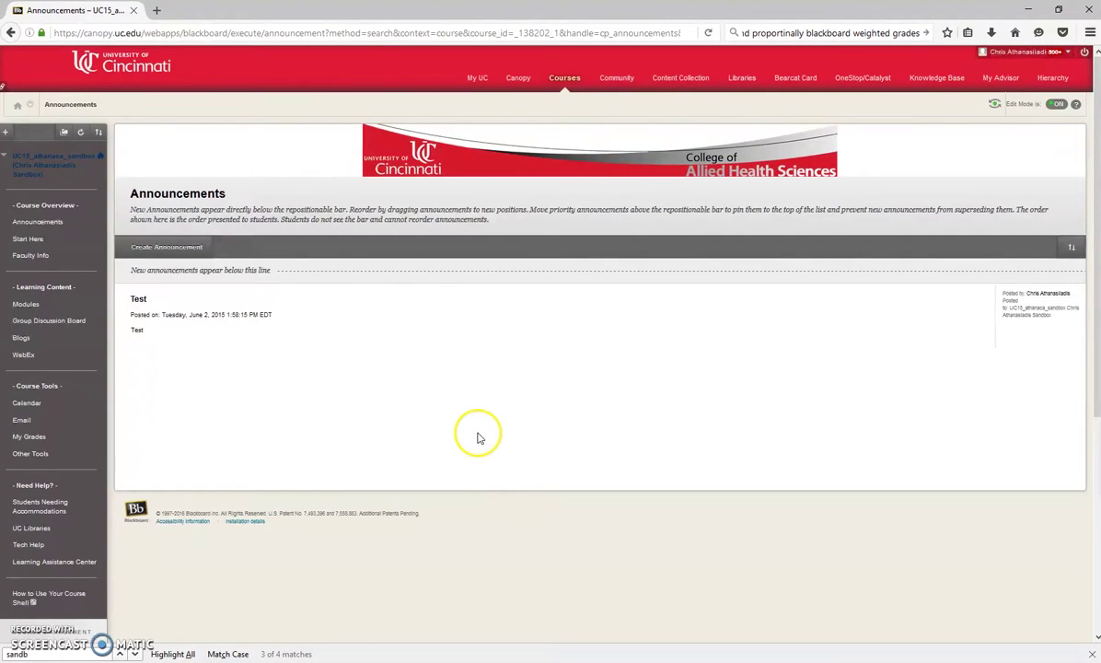
# Step: Open the Full Grade Center and start a new weighted calculated column named "Weighted Column"
pyautogui.scroll(-4, 479, 435)
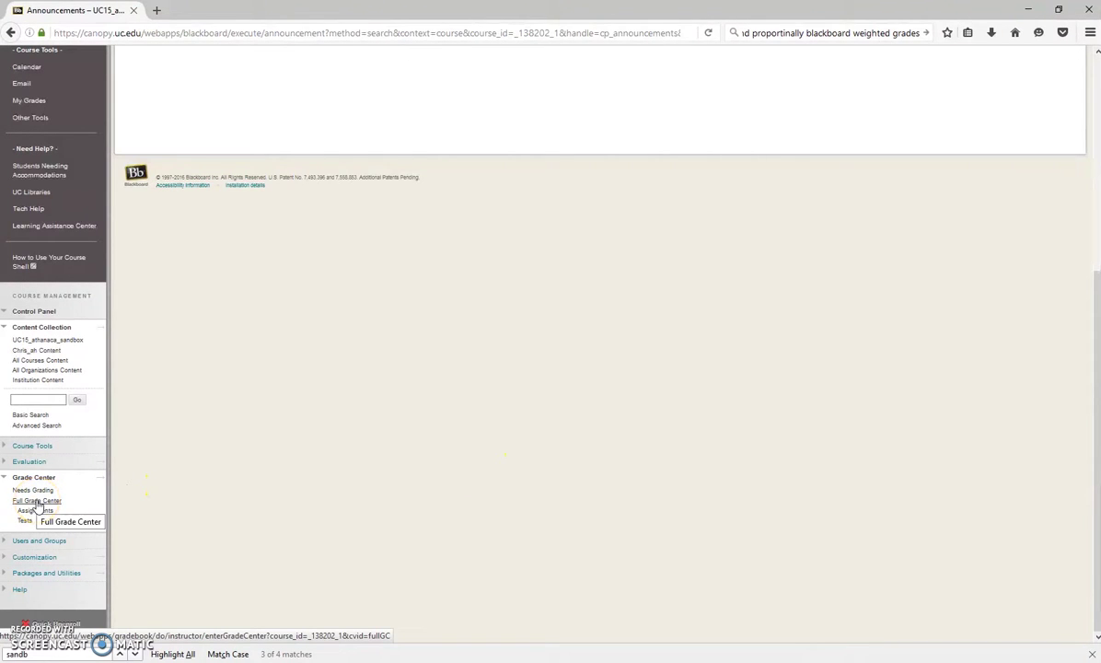
pyautogui.click(37, 501)
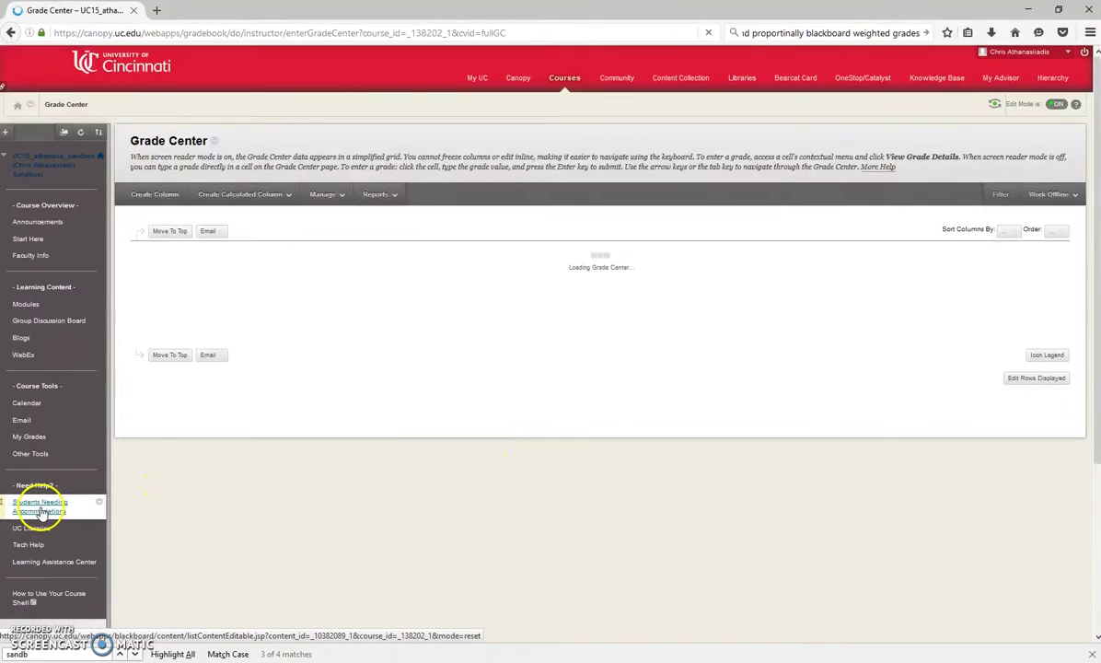
pyautogui.click(244, 195)
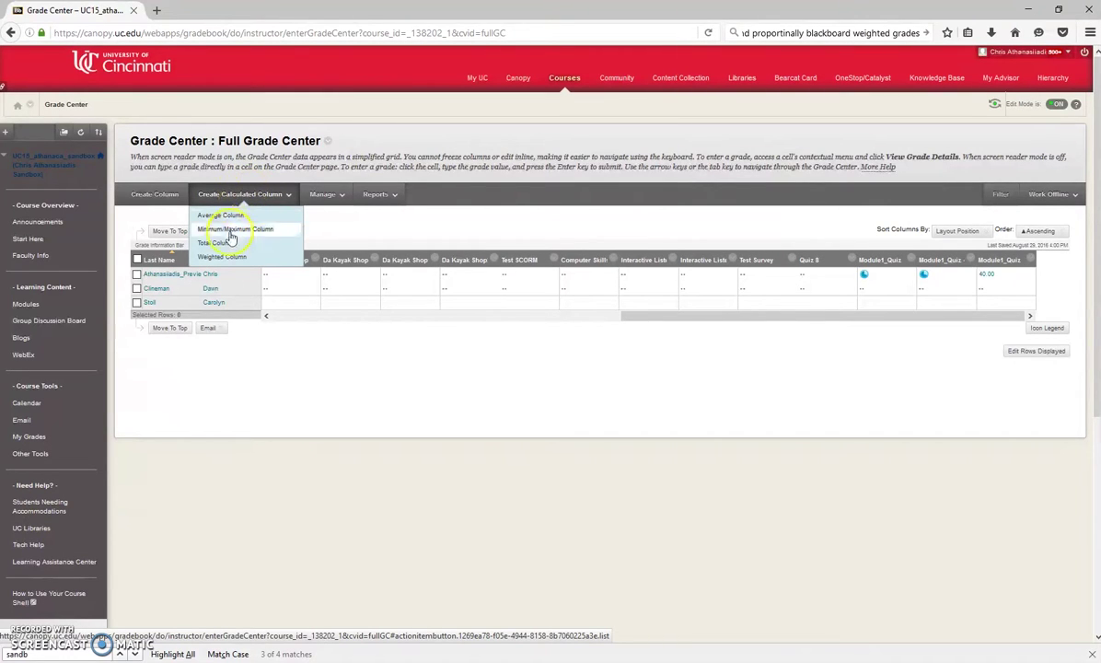
pyautogui.click(211, 258)
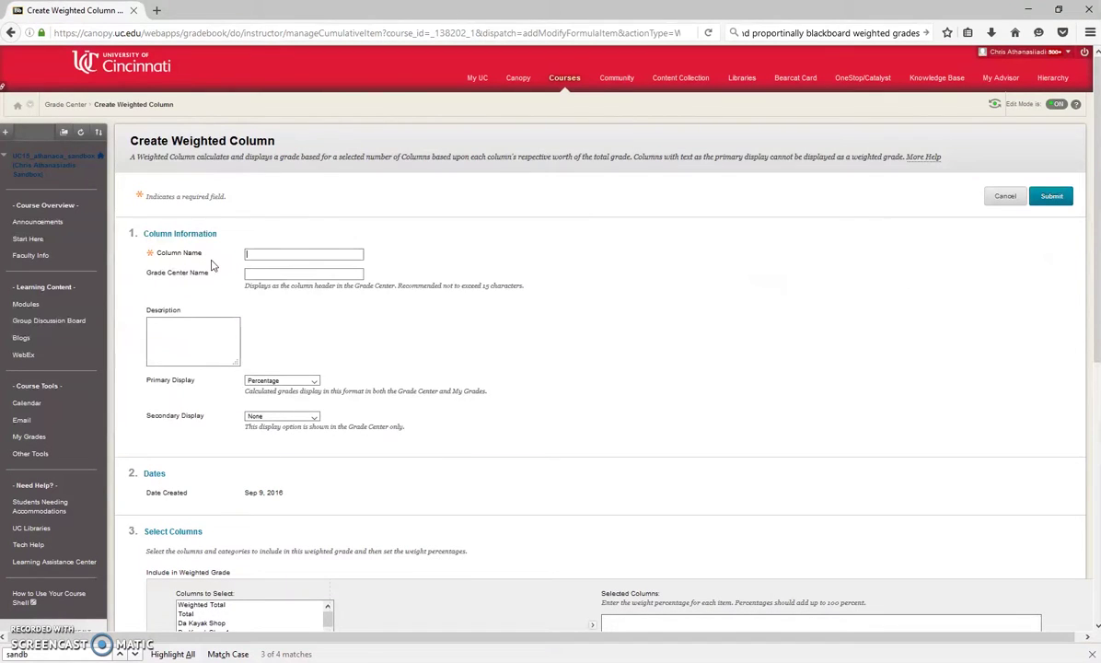
pyautogui.write('Weighted Column')
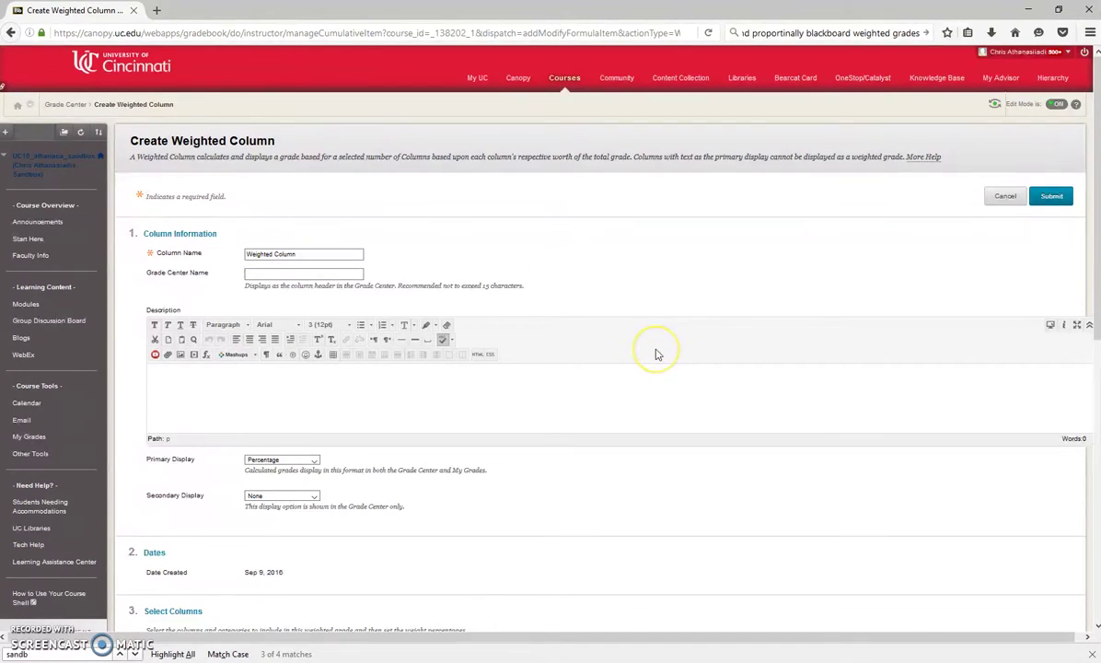
# Step: Review the available Primary Display formats for the weighted column, leaving Percentage selected
pyautogui.scroll(-3, 657, 353)
pyautogui.scroll(-1, 560, 410)
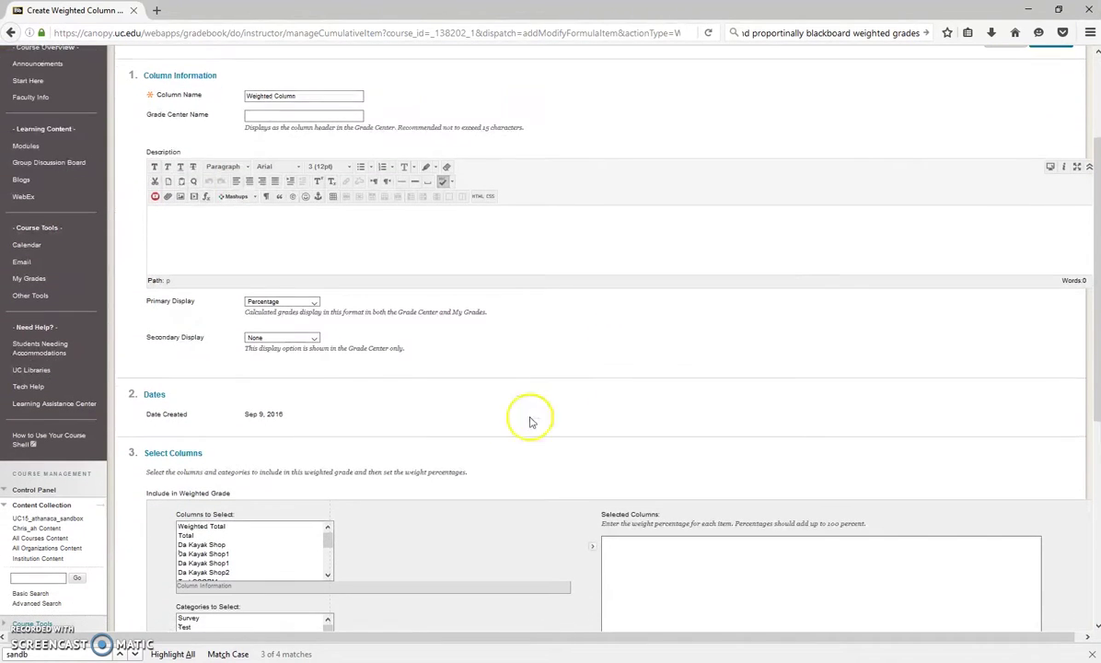
pyautogui.click(310, 303)
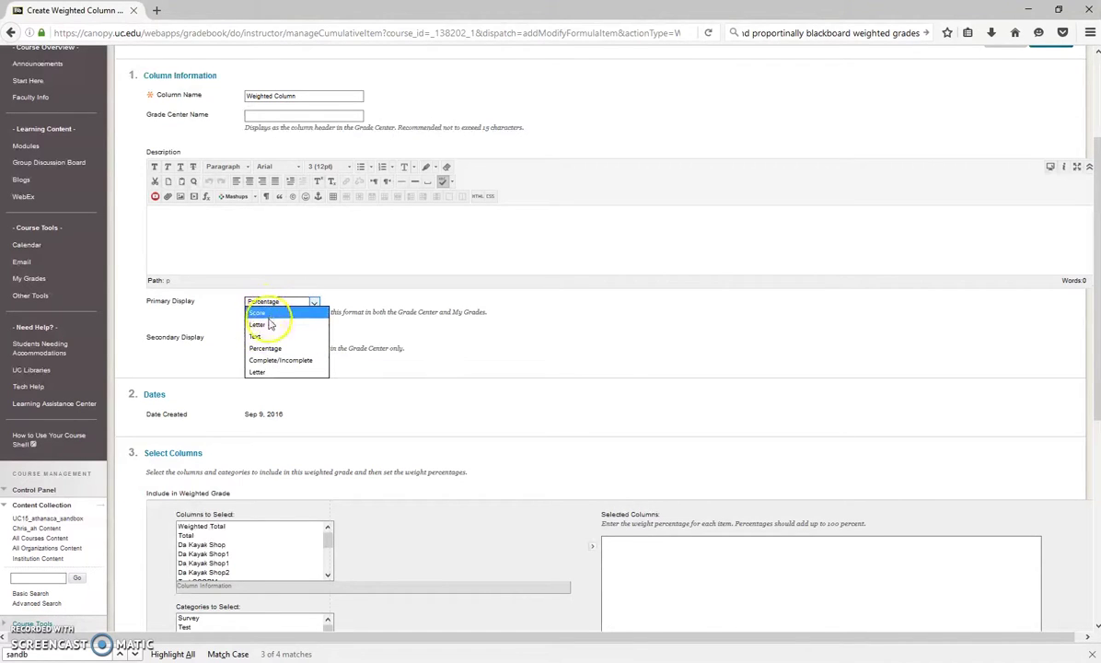
pyautogui.click(314, 303)
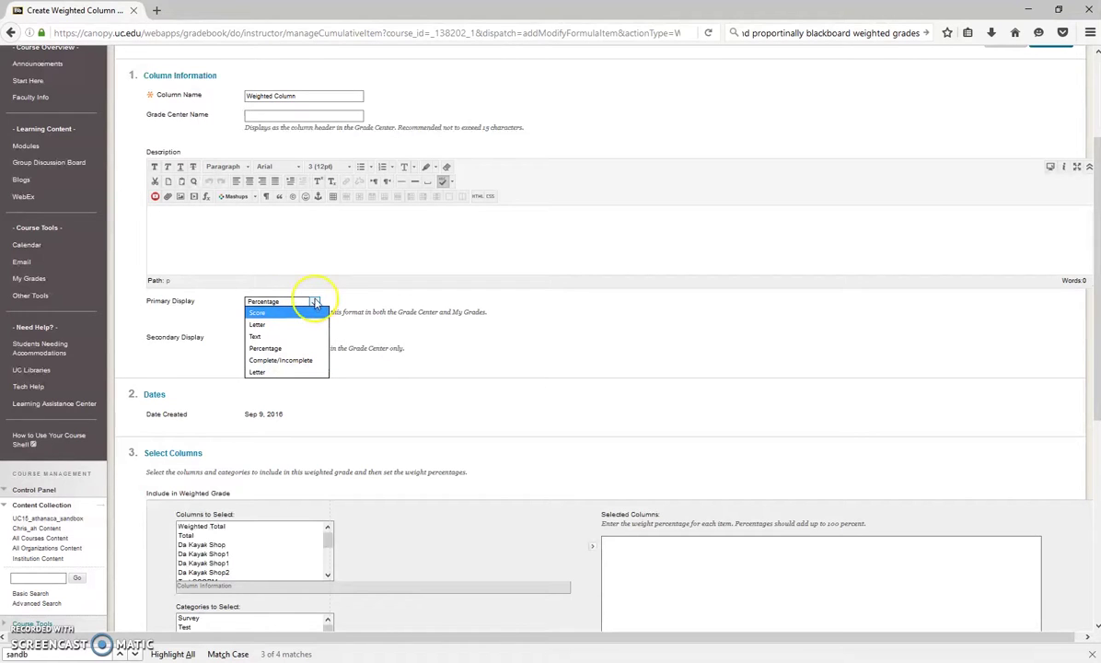
pyautogui.click(315, 303)
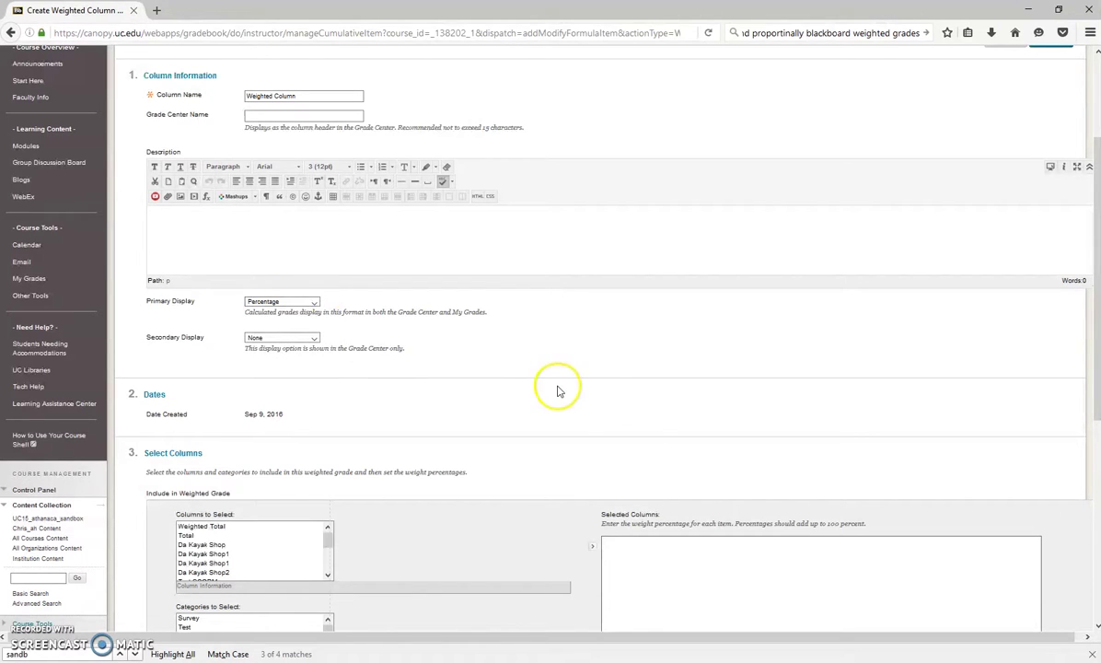
# Step: Examine the columns and categories available for the weighted grade, and consult the course grading scale image 2.PNG in Photos
pyautogui.scroll(-3, 559, 392)
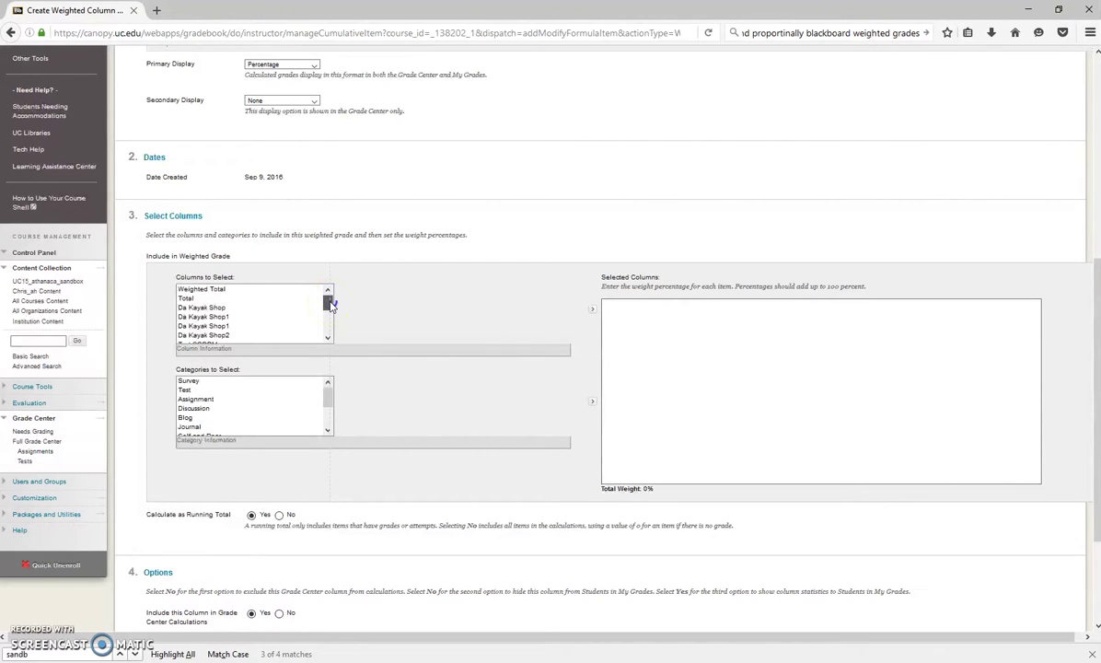
pyautogui.click(329, 303)
pyautogui.scroll(-1, 367, 311)
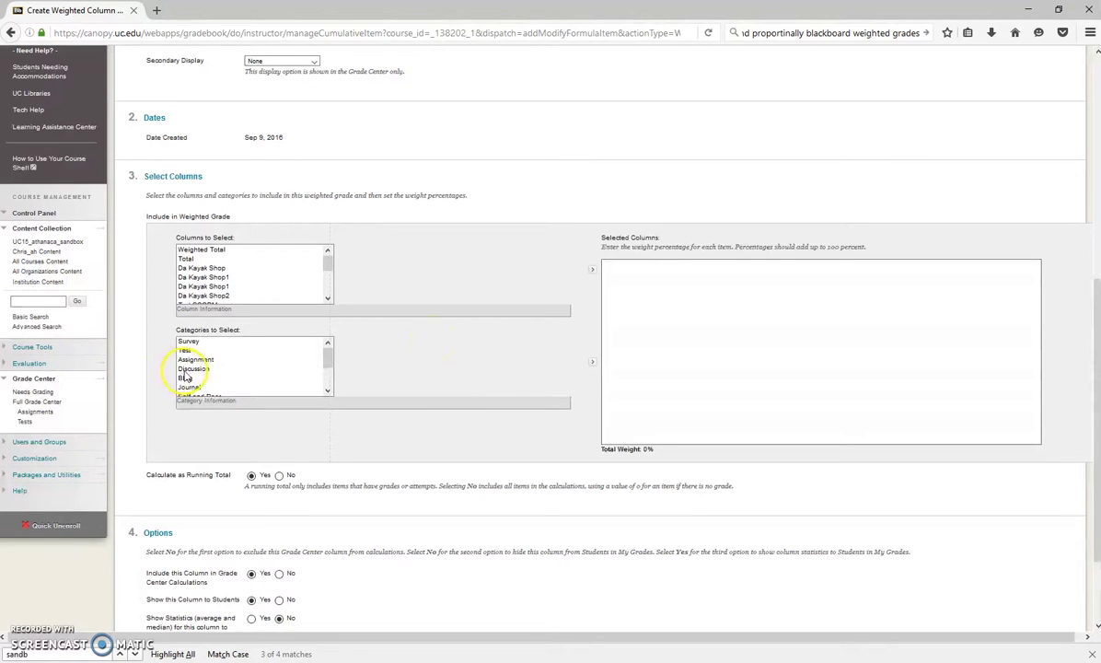
pyautogui.scroll(-1, 363, 351)
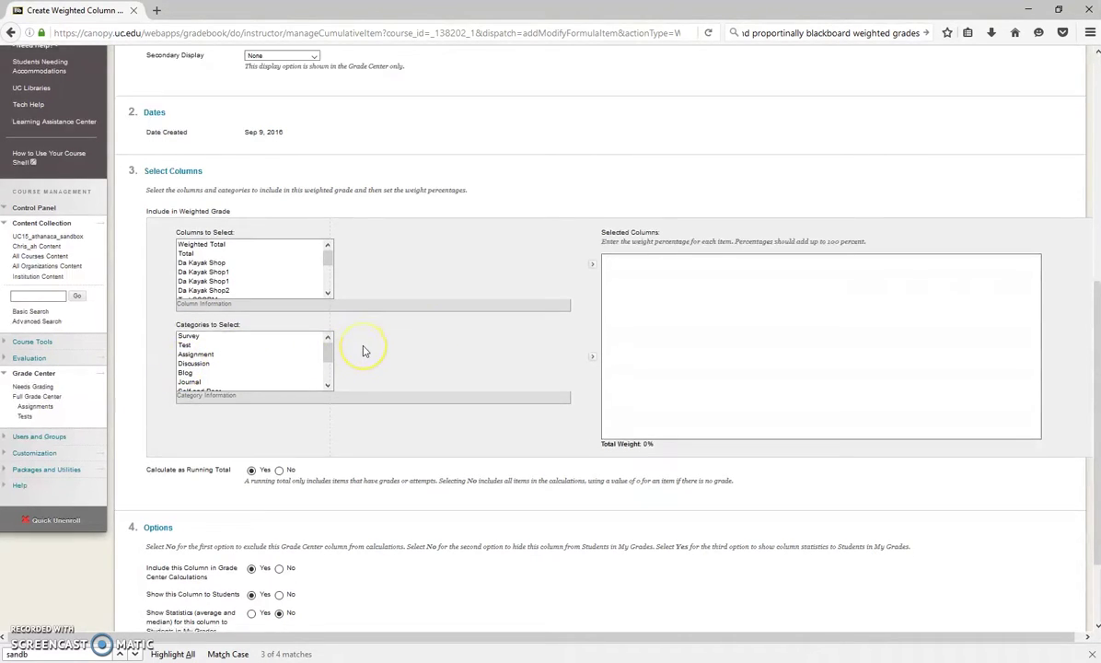
pyautogui.scroll(-1, 363, 351)
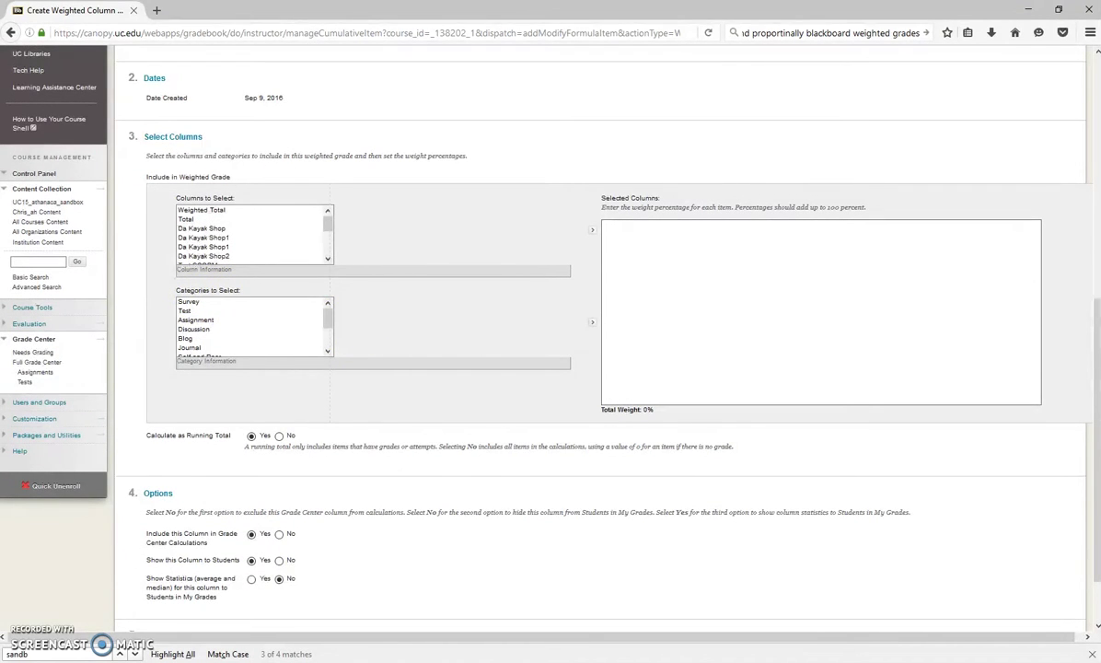
pyautogui.moveTo(0, 42); pyautogui.dragTo(373, 40)
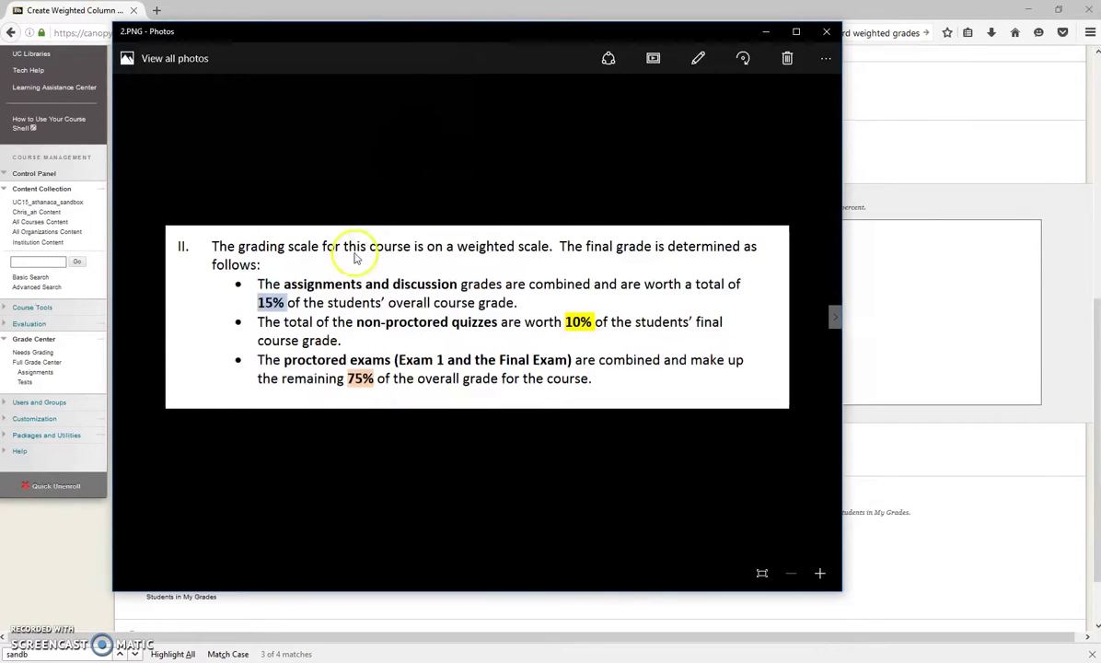
pyautogui.hotkey('alt', 'F4')
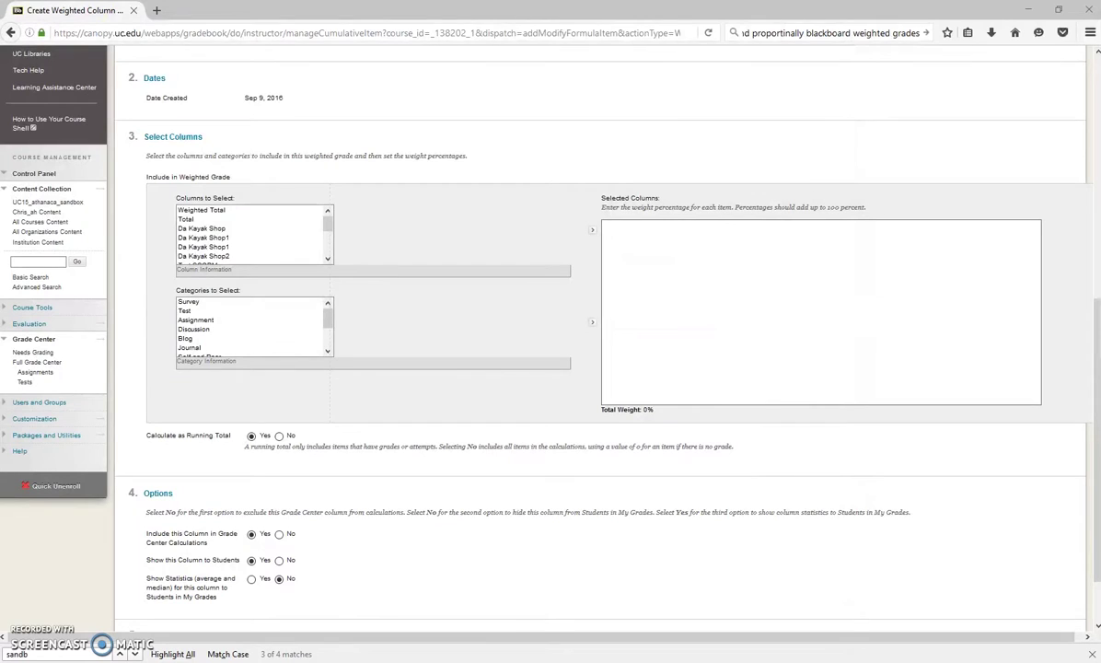
# Step: Add the Assignment category to the selected columns with a weight of 15% and weight its columns proportionally
pyautogui.click(193, 320)
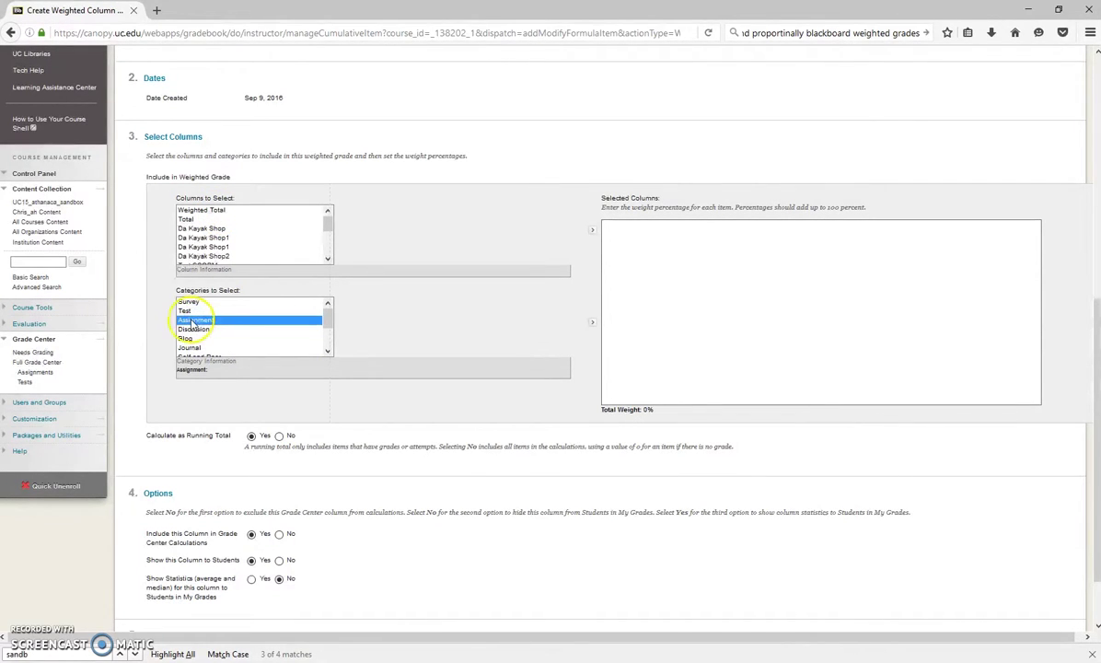
pyautogui.click(594, 329)
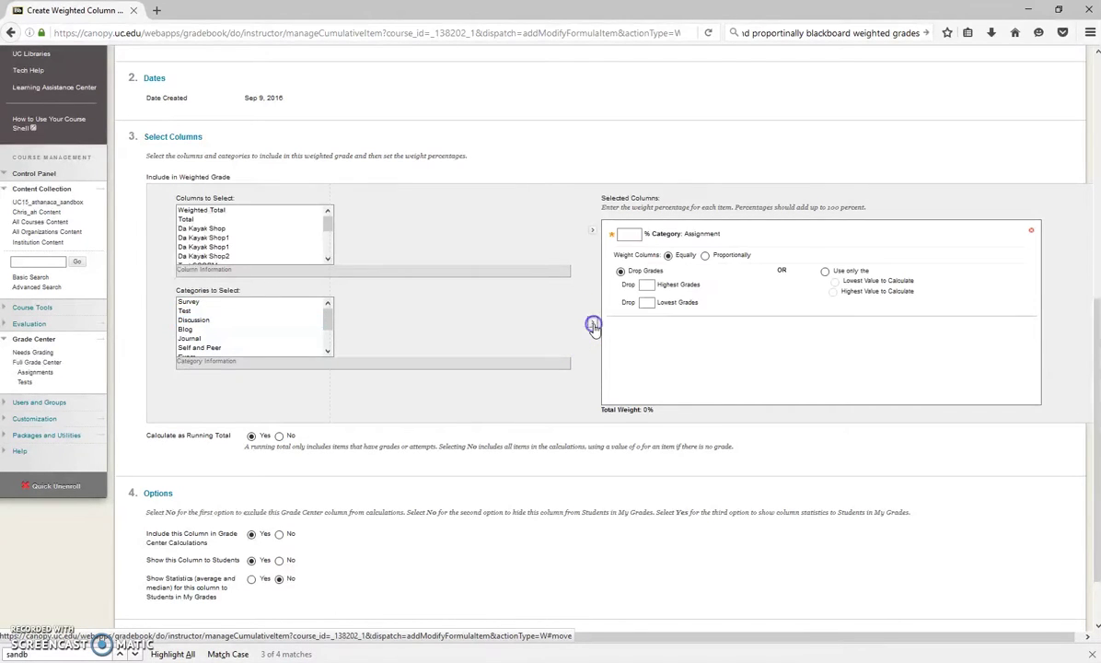
pyautogui.click(629, 236)
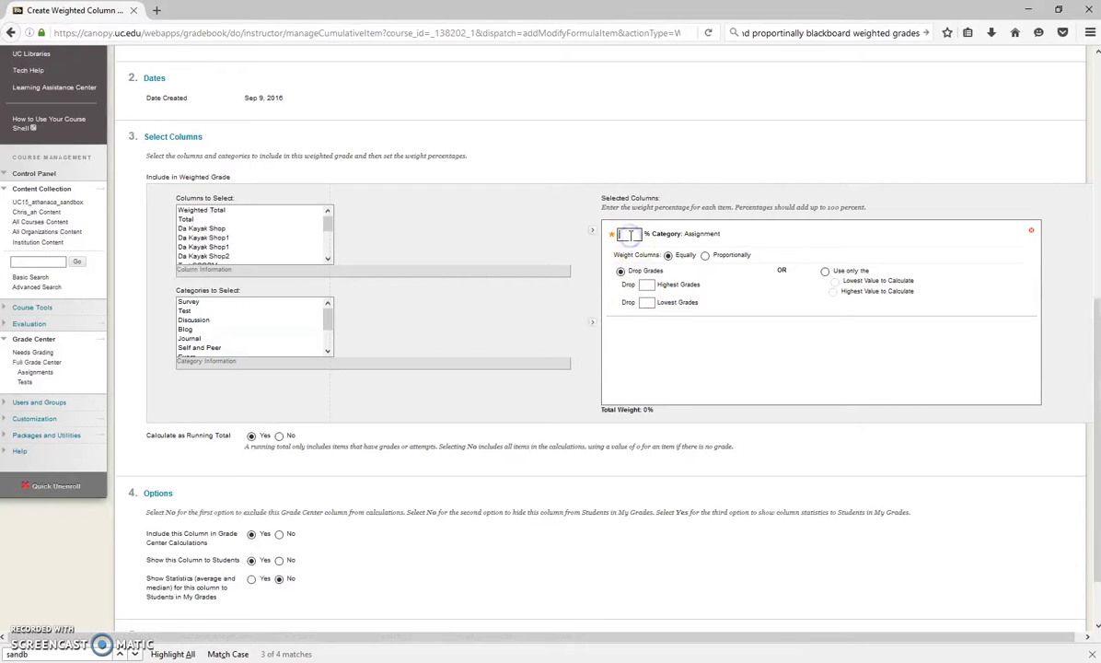
pyautogui.write('15')
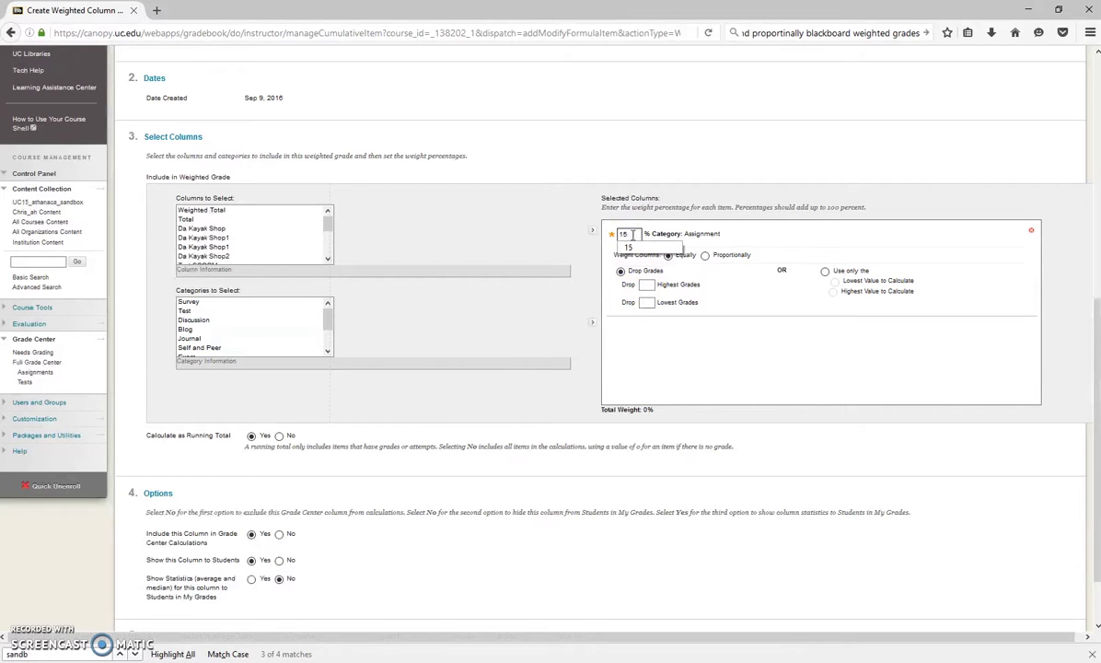
pyautogui.click(634, 154)
pyautogui.click(635, 416)
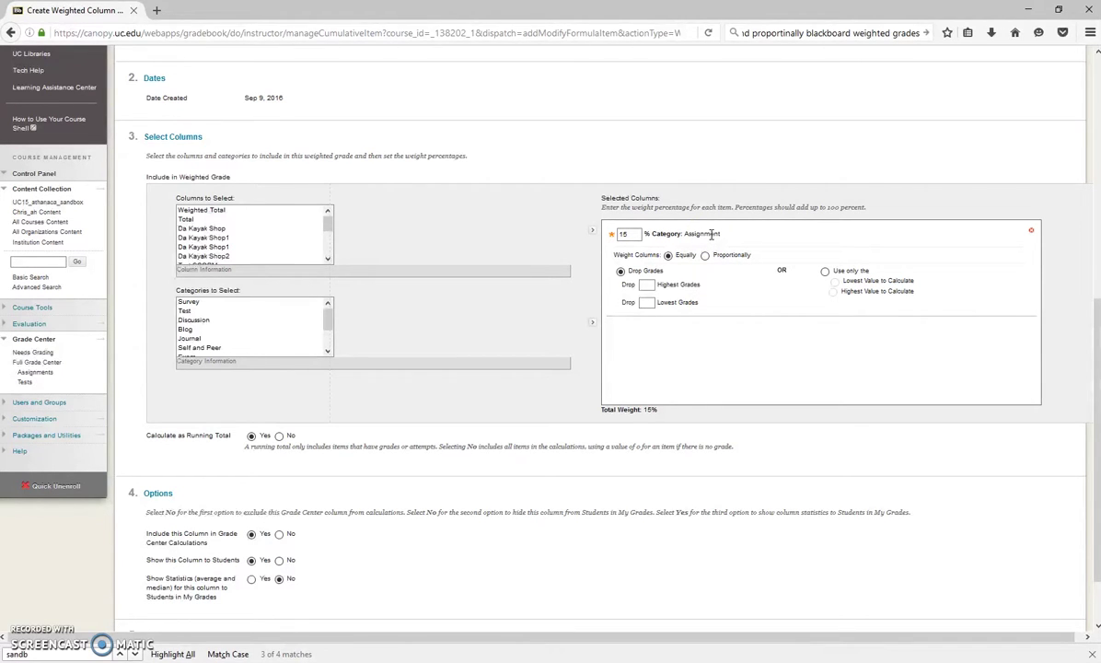
pyautogui.click(705, 255)
# Step: Switch to the grading scale image in Photos to check the remaining category weights, and return to the weighted column form
pyautogui.hotkey('alt', 'Tab')
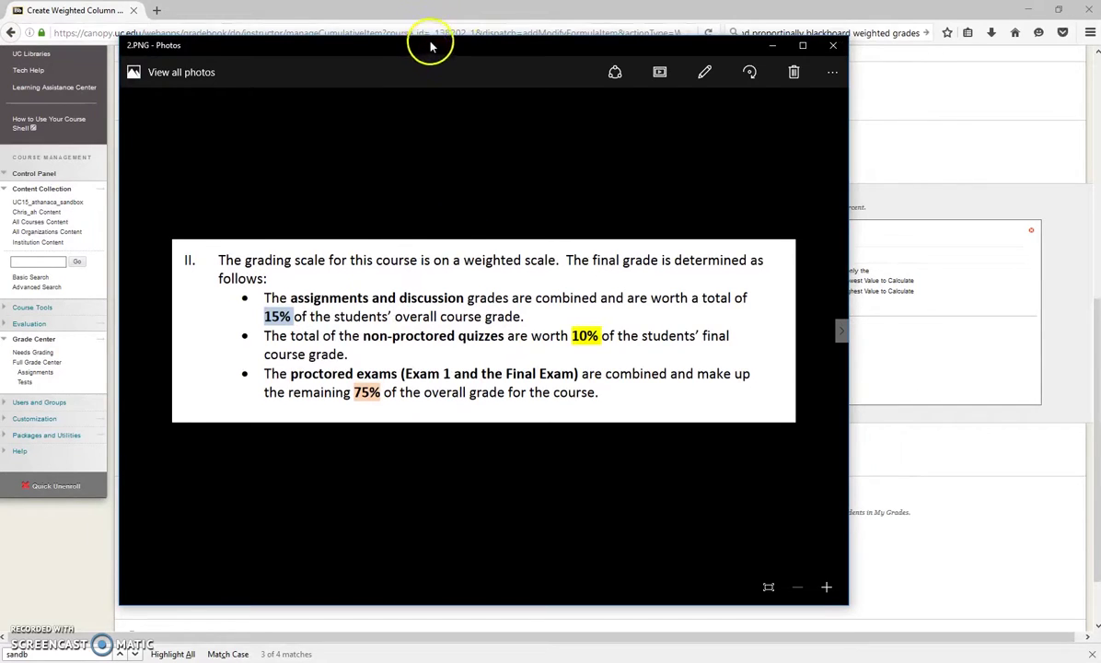
pyautogui.moveTo(430, 39); pyautogui.dragTo(434, 36)
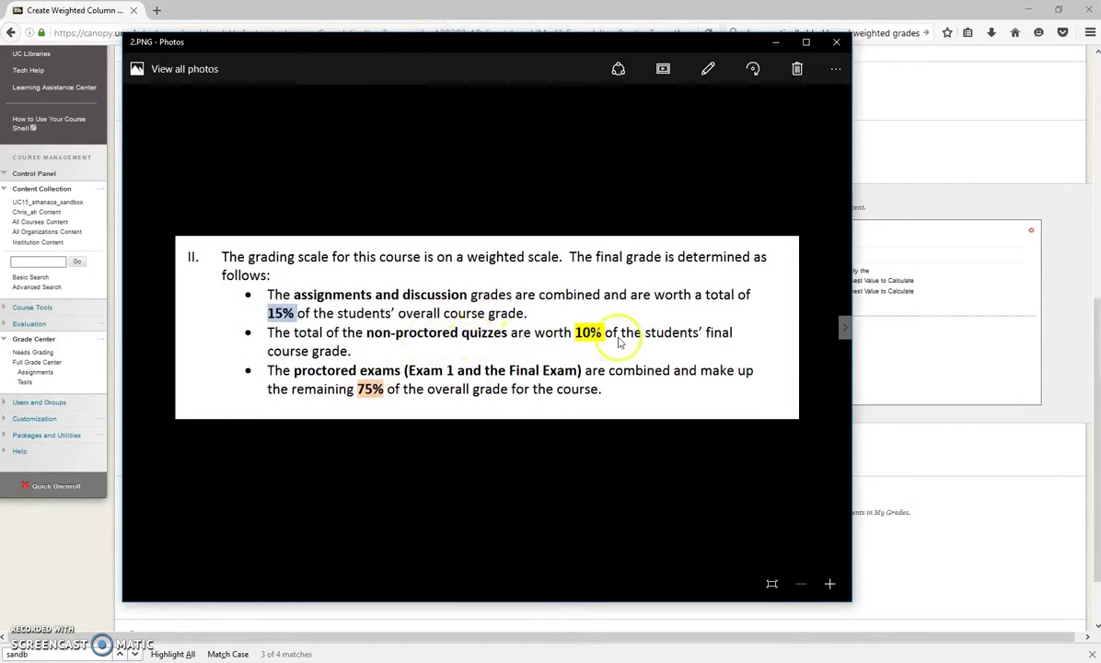
pyautogui.moveTo(550, 43); pyautogui.dragTo(2, 49)
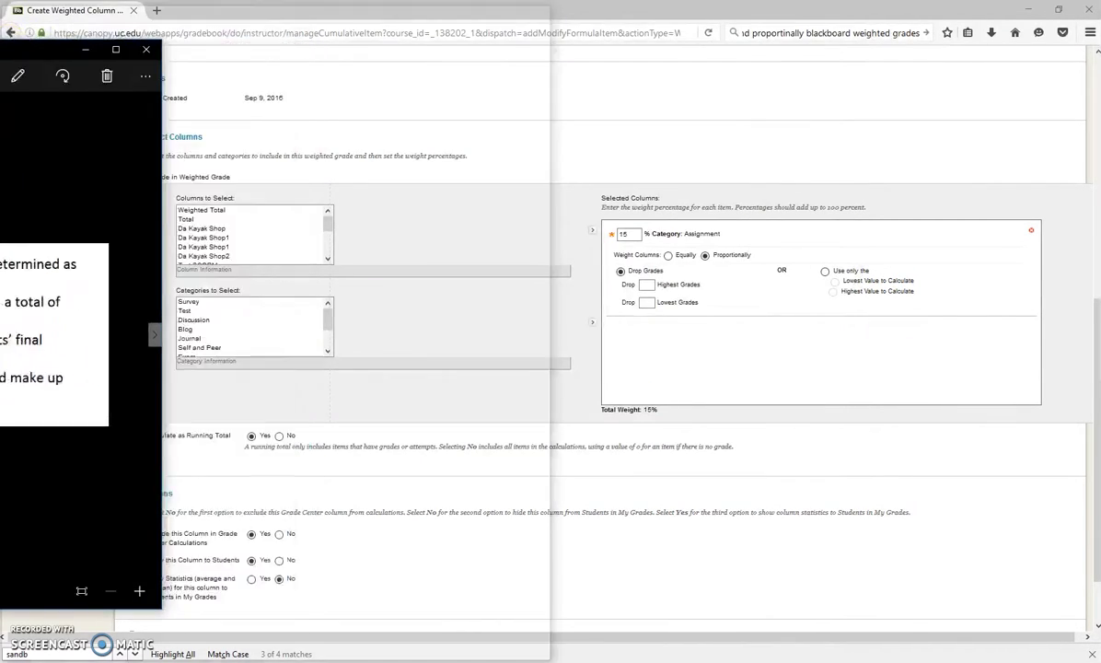
pyautogui.click(143, 250)
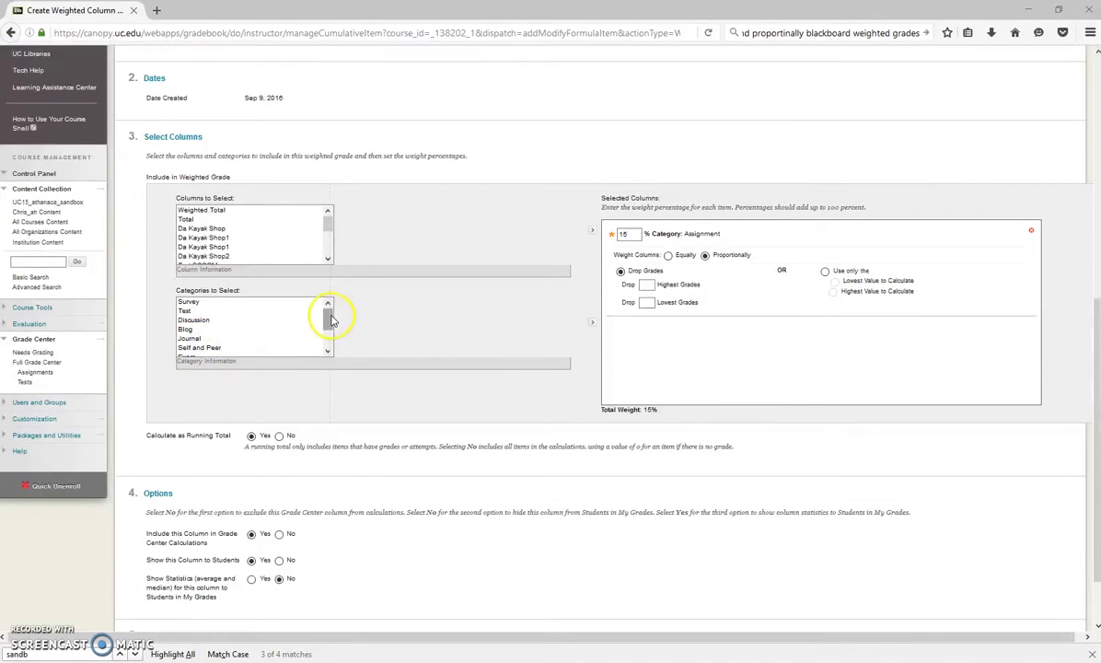
# Step: Add the Quiz category to the selected columns with a weight of 10% and weight its columns proportionally
pyautogui.scroll(-2, 307, 313)
pyautogui.click(221, 333)
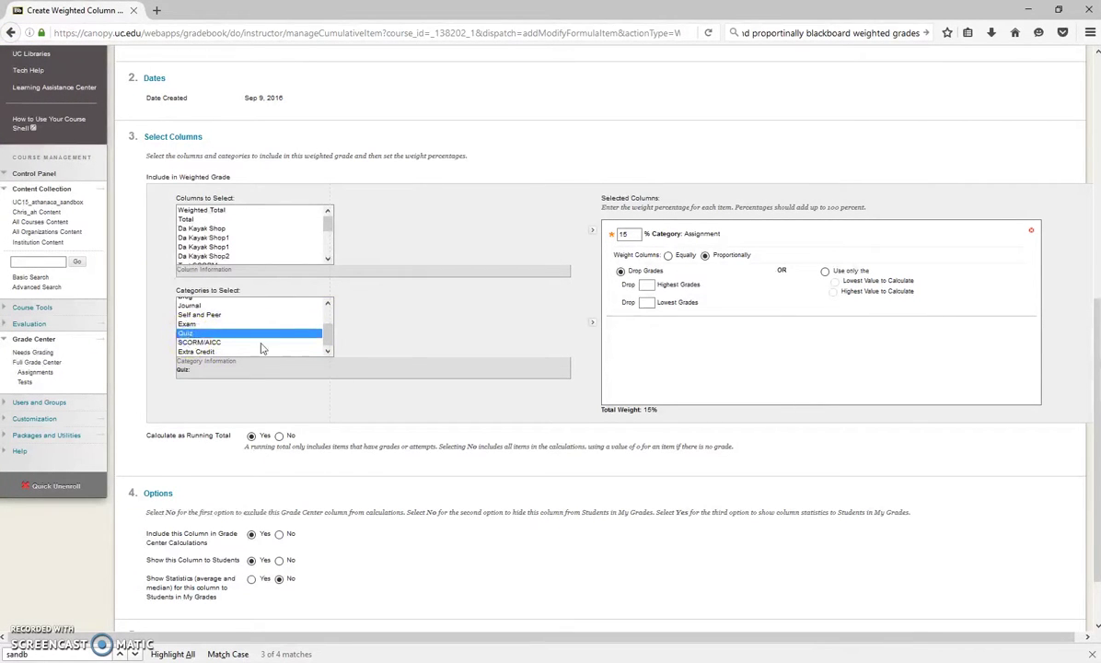
pyautogui.click(592, 323)
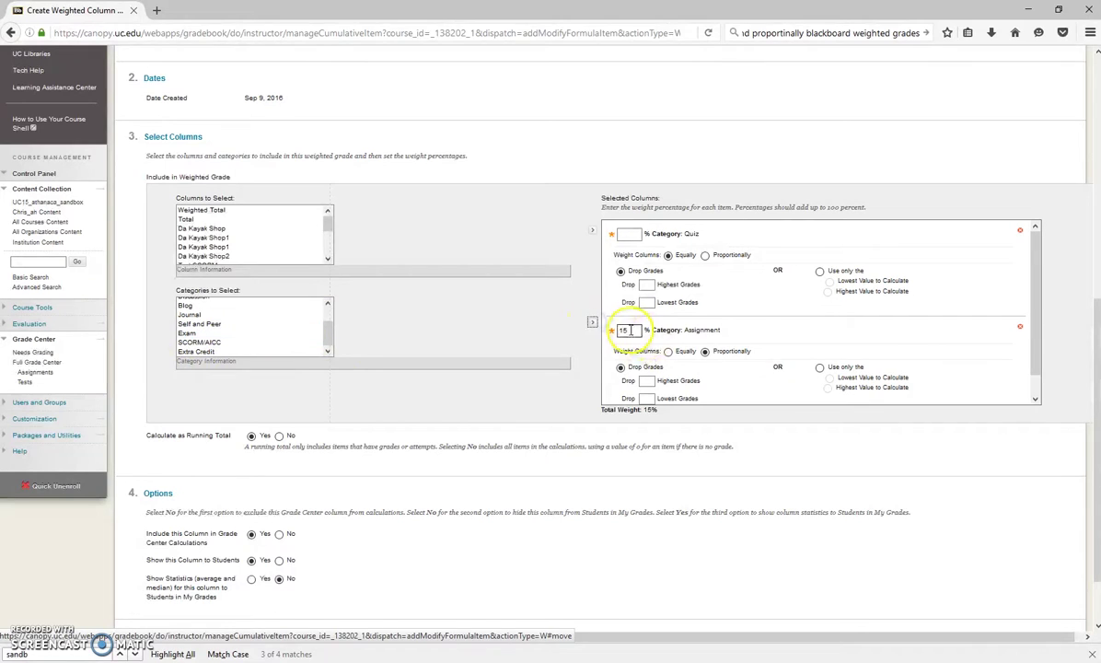
pyautogui.click(631, 236)
pyautogui.write('10')
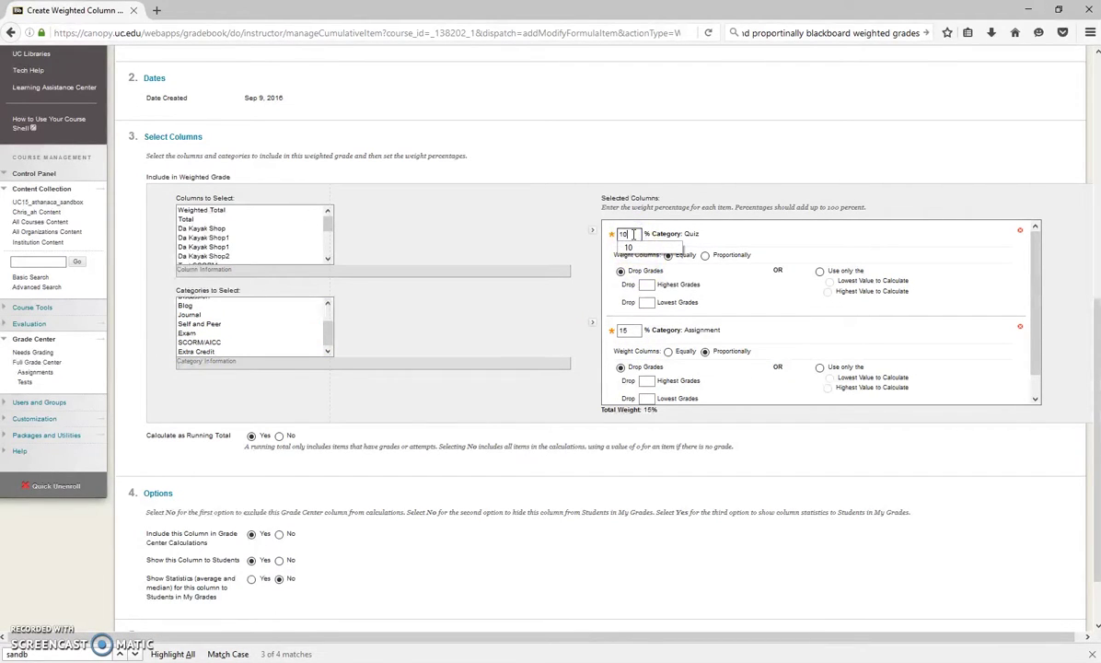
pyautogui.click(705, 255)
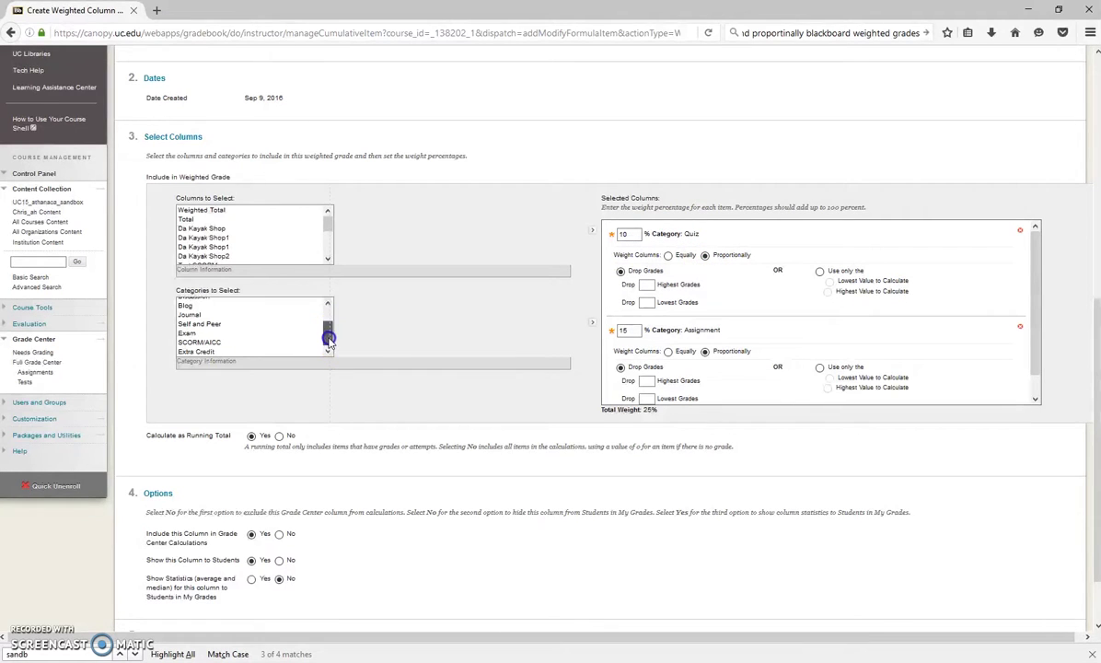
# Step: Add the Exam category to the selected columns with a weight of 75% and weight its columns proportionally
pyautogui.click(204, 333)
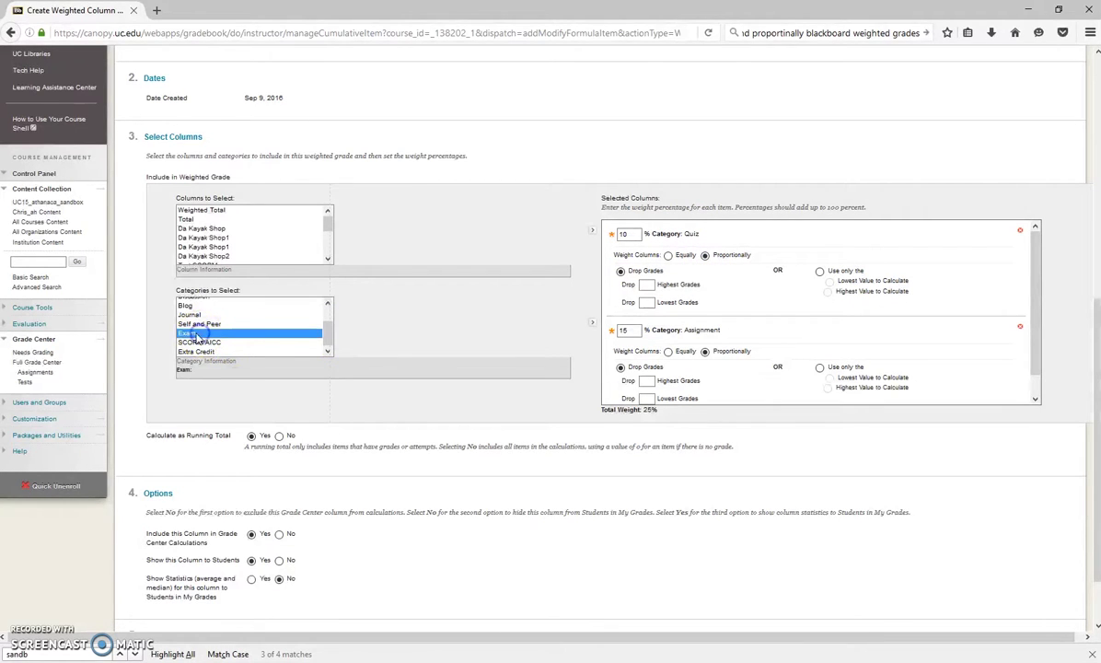
pyautogui.click(592, 328)
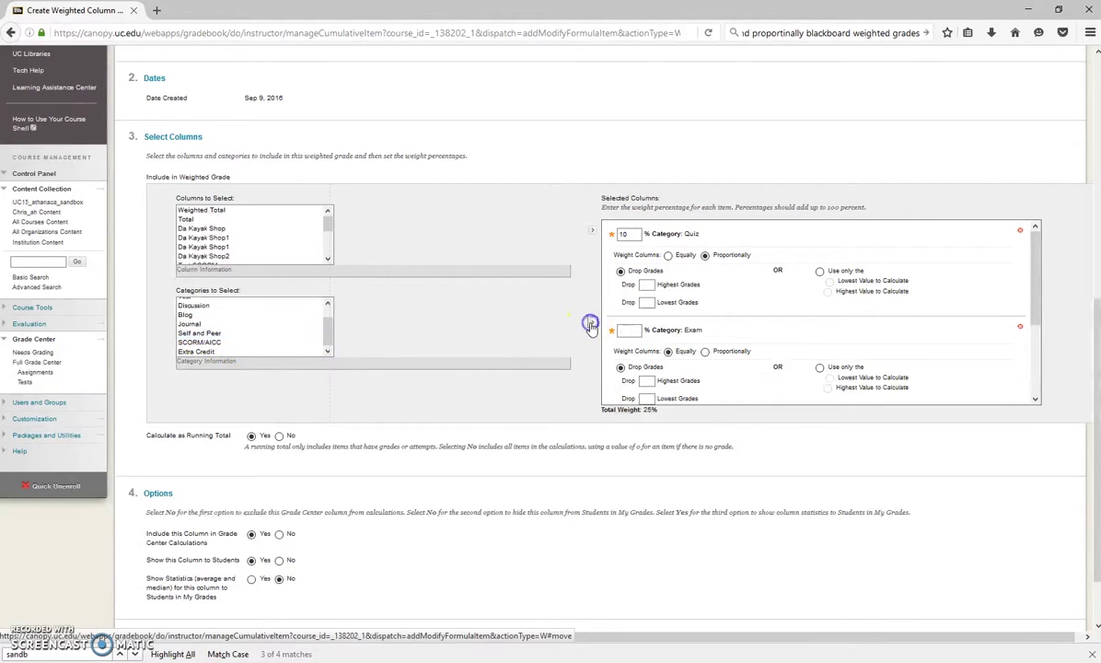
pyautogui.click(637, 331)
pyautogui.write('75')
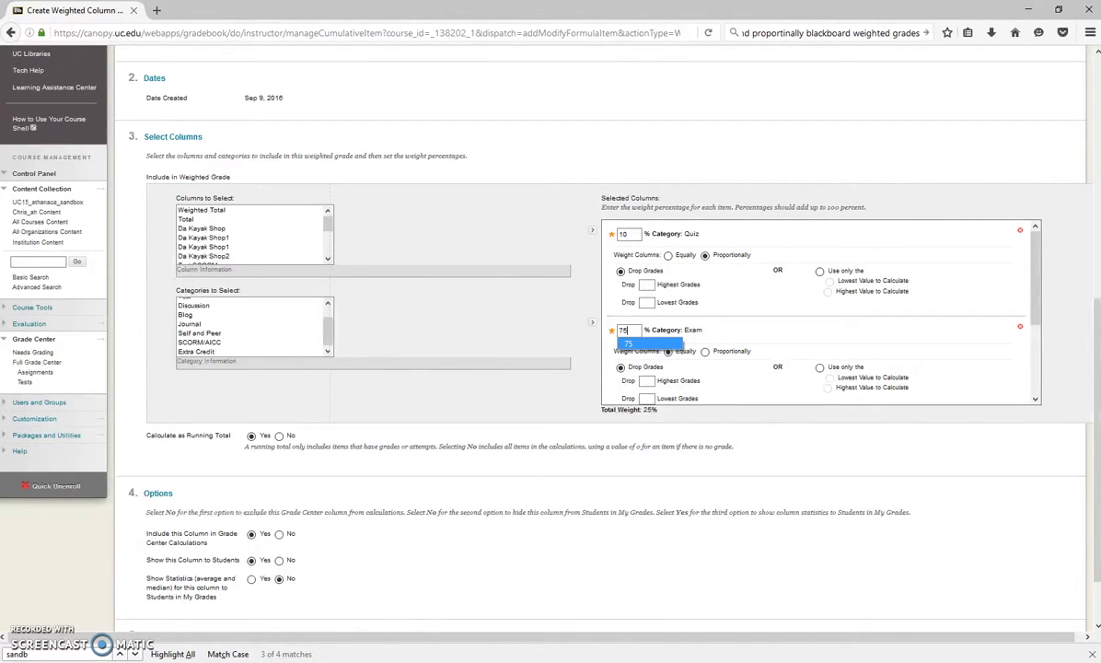
pyautogui.click(705, 351)
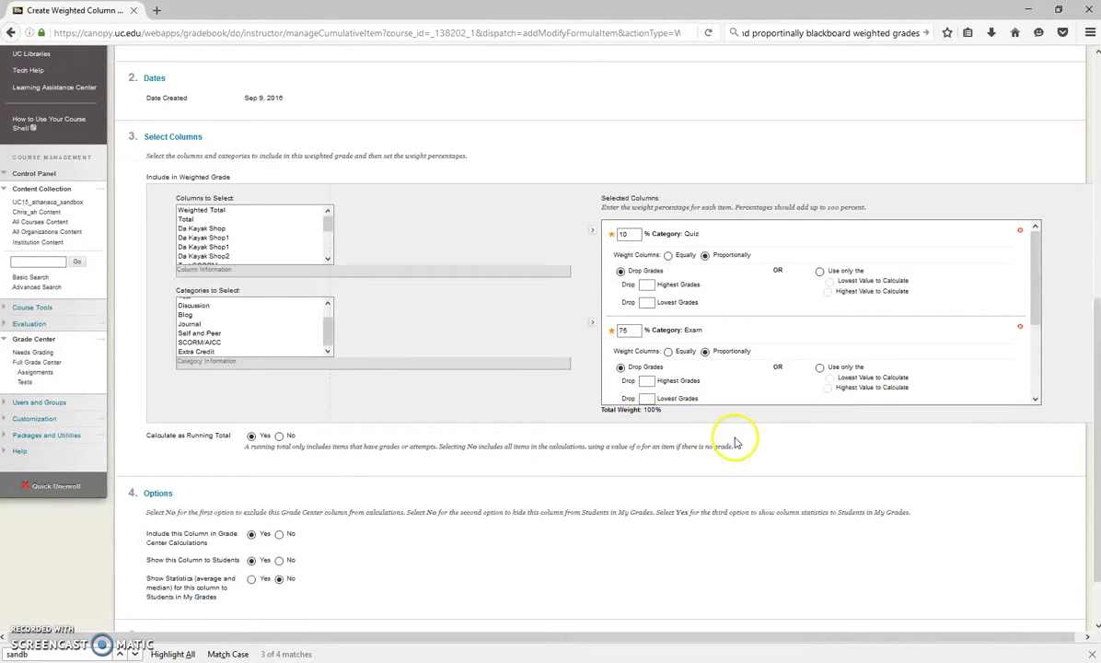
# Step: Set Calculate as Running Total to No, keep the column included in calculations and shown to students, and submit it
pyautogui.scroll(-1, 511, 329)
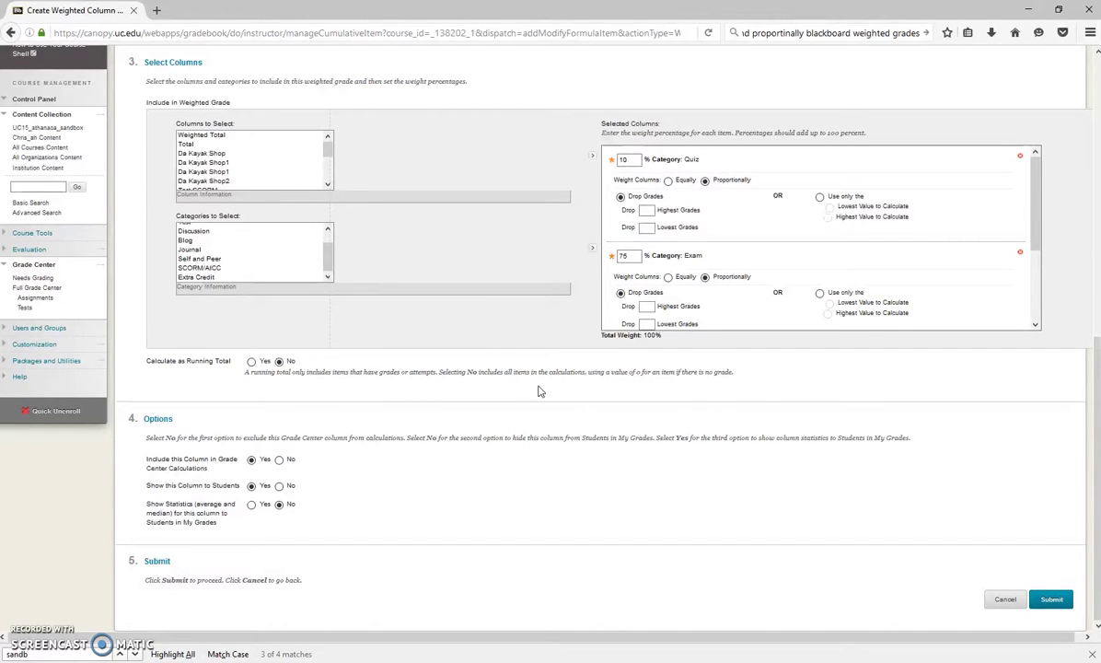
pyautogui.click(545, 390)
pyautogui.click(255, 381)
pyautogui.click(279, 362)
pyautogui.click(251, 460)
pyautogui.click(252, 493)
pyautogui.click(252, 486)
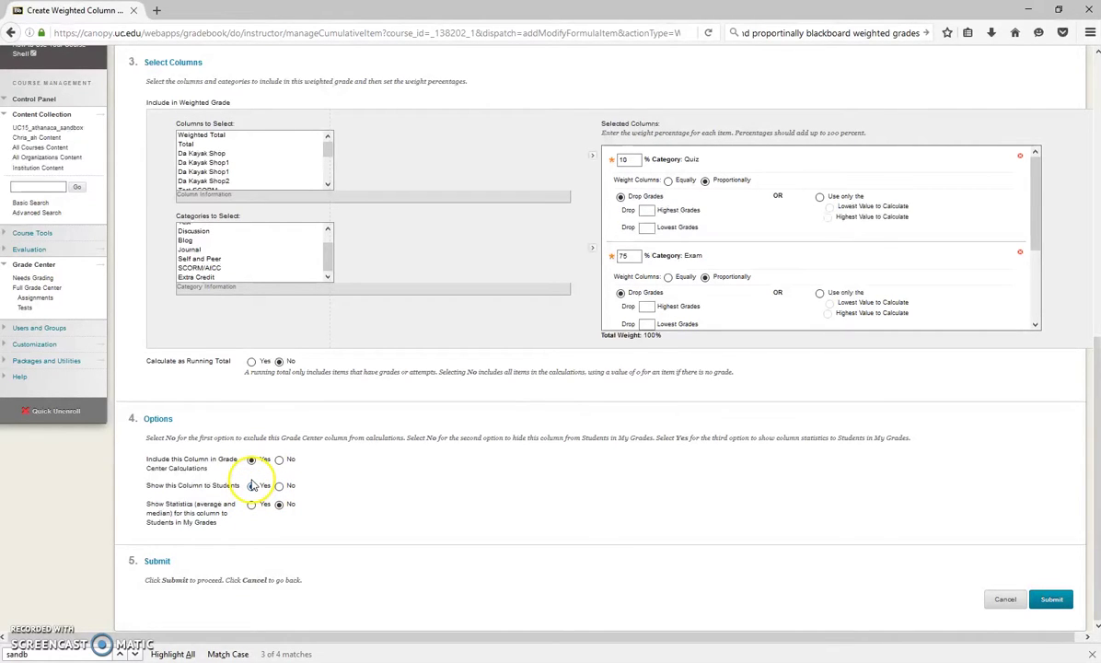
pyautogui.click(1052, 601)
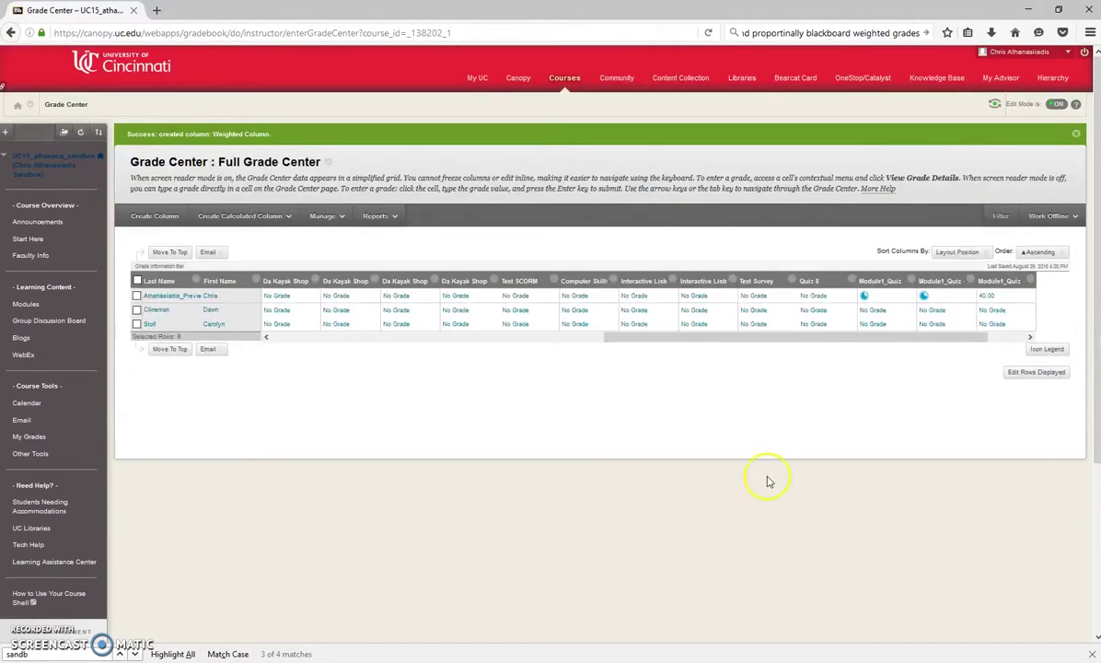
# Step: Bring the new weighted column at the end of the grade grid into view and open the Column Organization page
pyautogui.moveTo(768, 338); pyautogui.dragTo(842, 336)
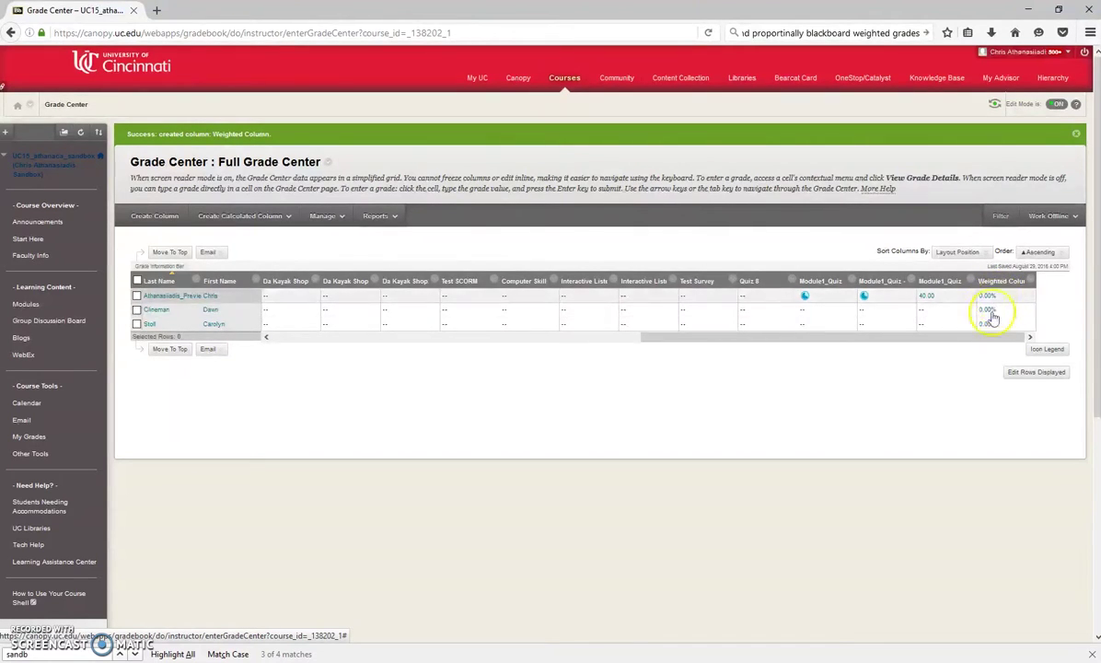
pyautogui.click(327, 217)
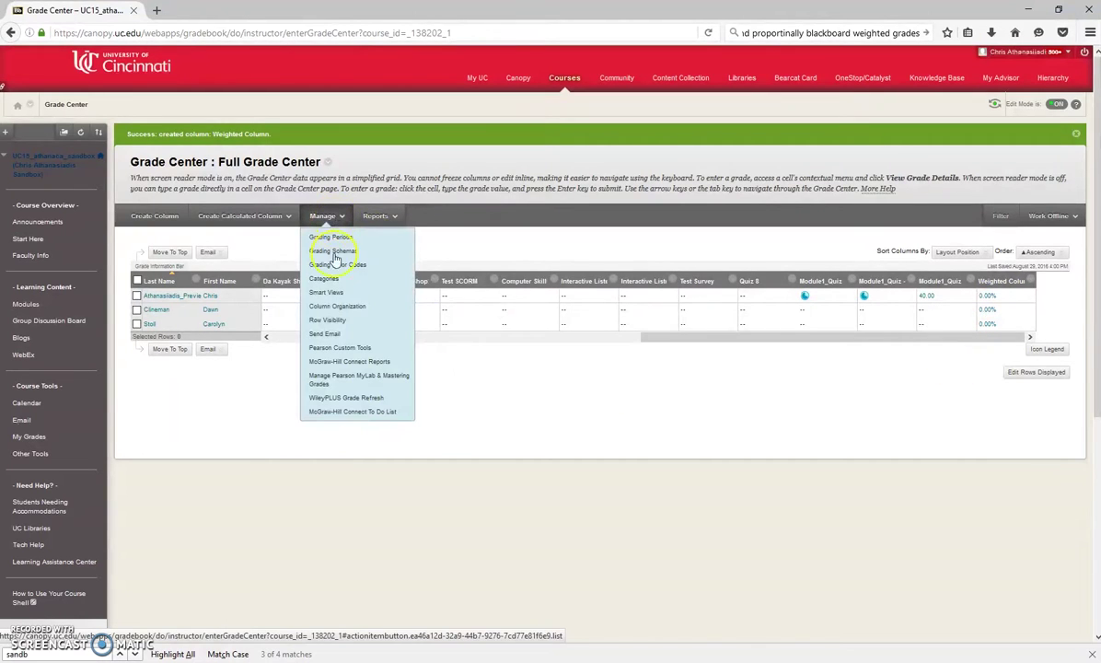
pyautogui.click(338, 308)
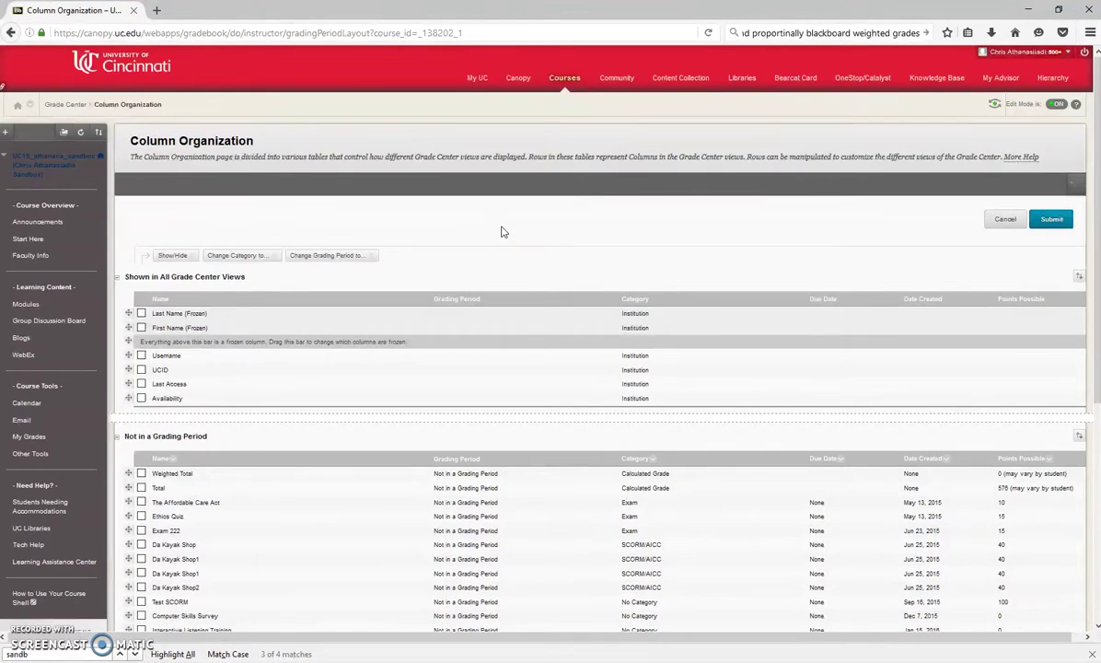
# Step: Change the category of The Affordable Care Act, Ethics Quiz and Exam 222 columns to Test
pyautogui.middleClick(668, 283)
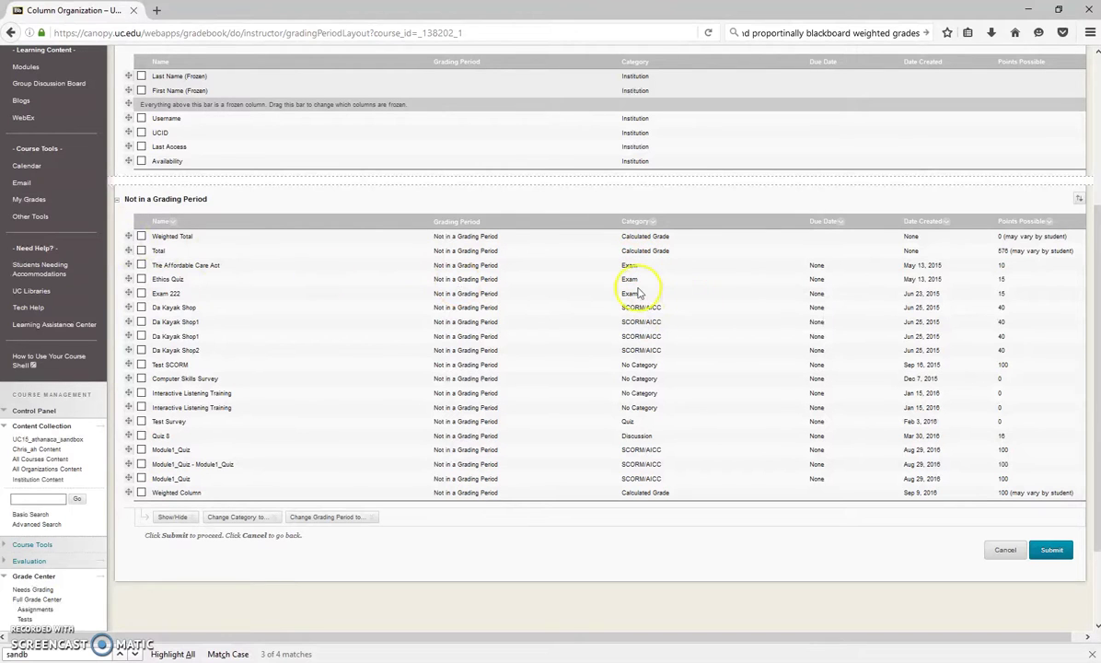
pyautogui.click(142, 284)
pyautogui.click(142, 279)
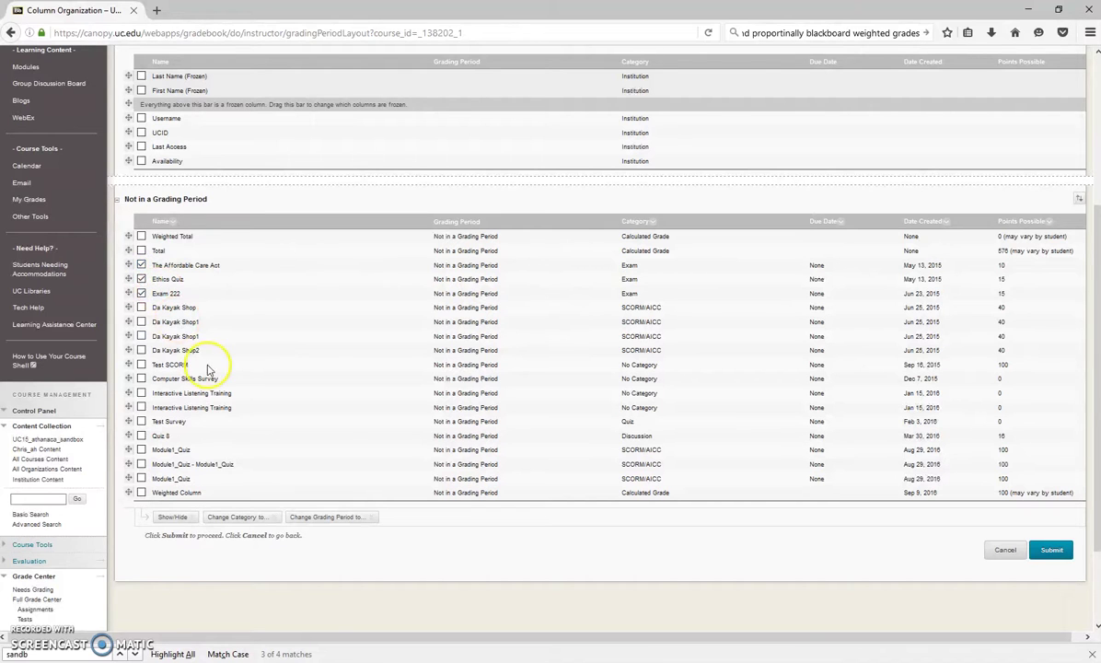
pyautogui.click(231, 517)
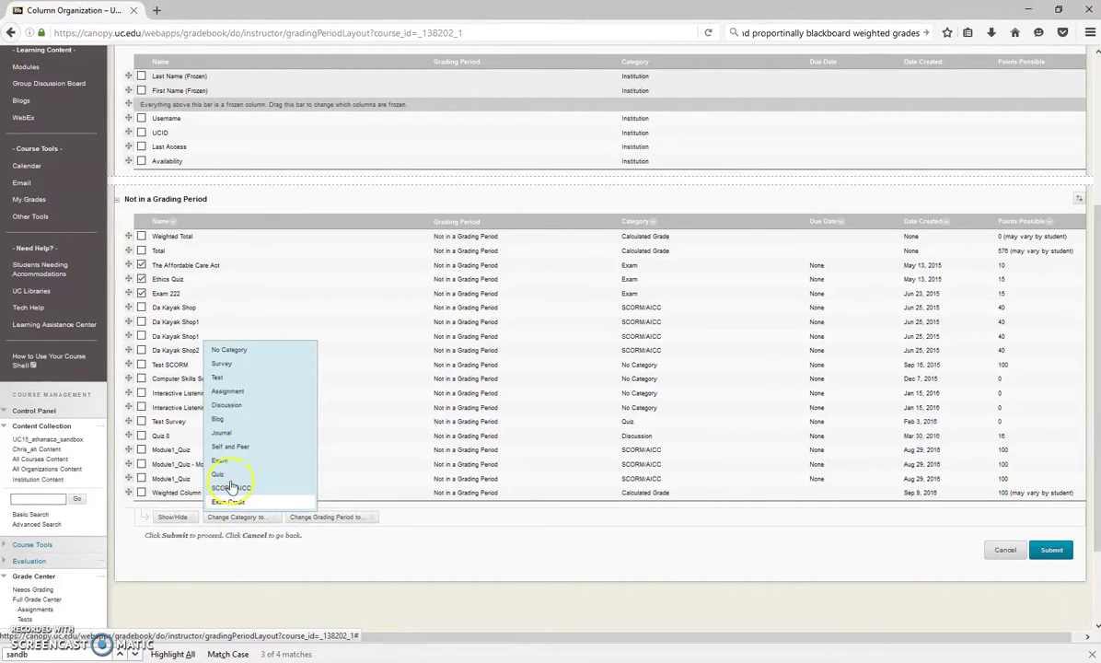
pyautogui.click(218, 377)
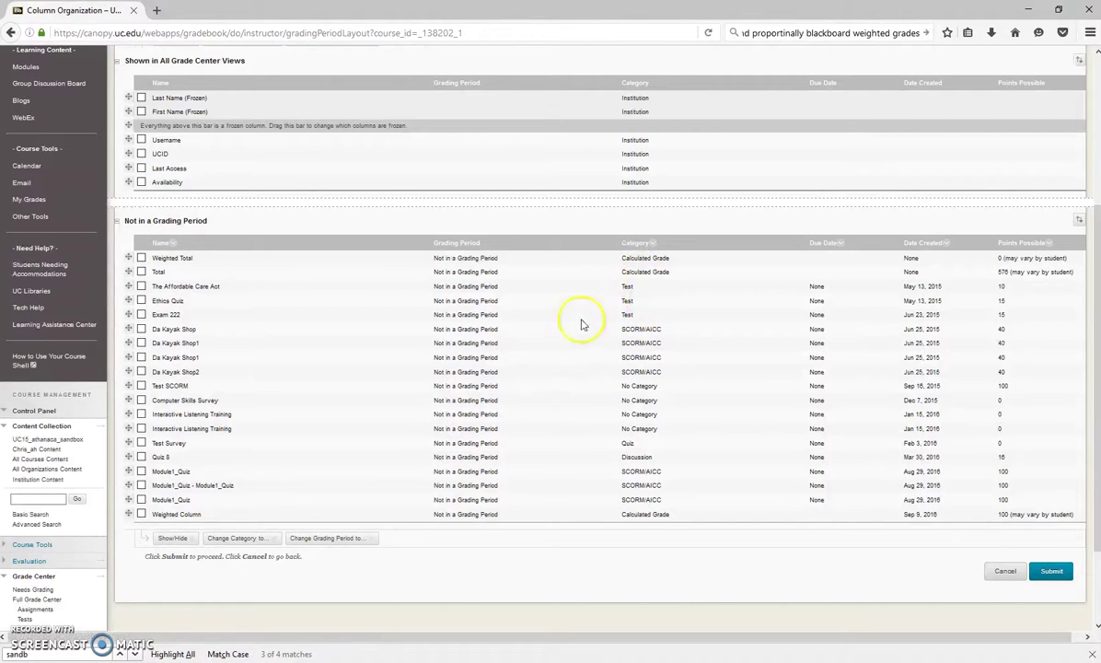
pyautogui.scroll(-1, 655, 471)
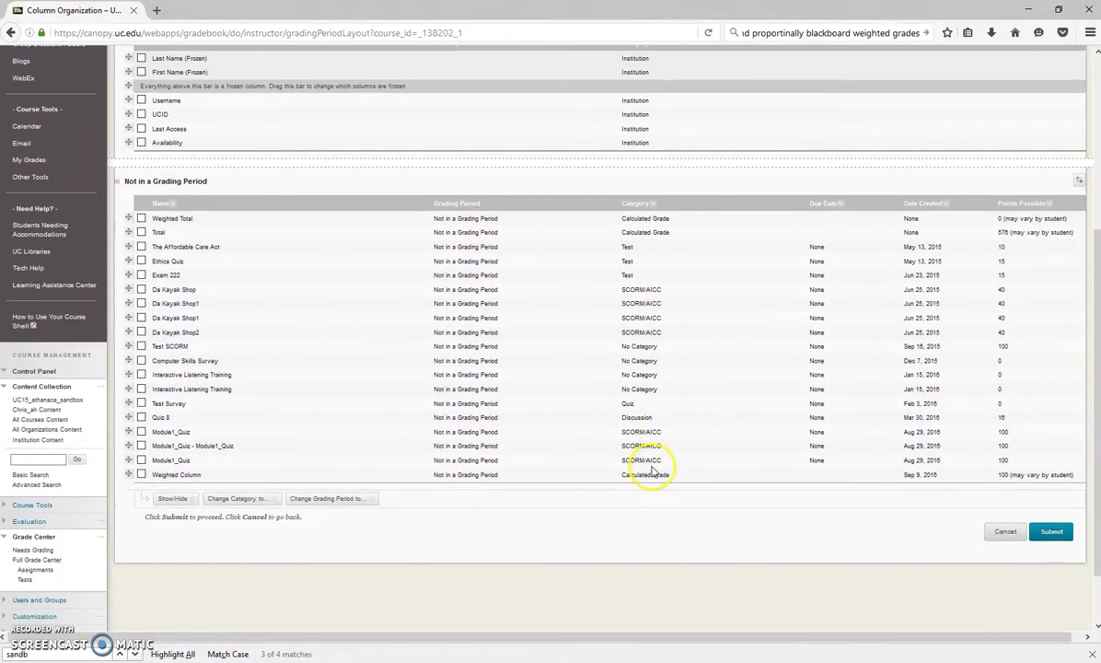